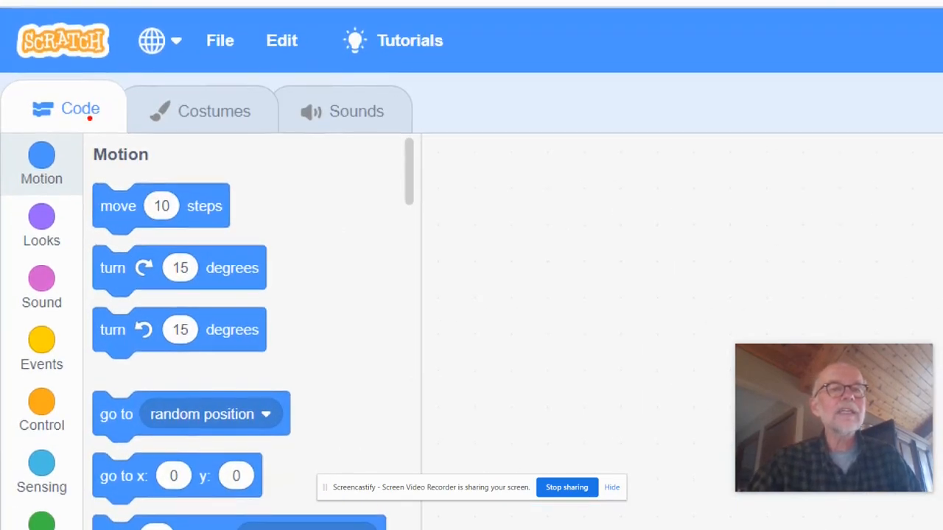
drag(88, 123, 110, 203)
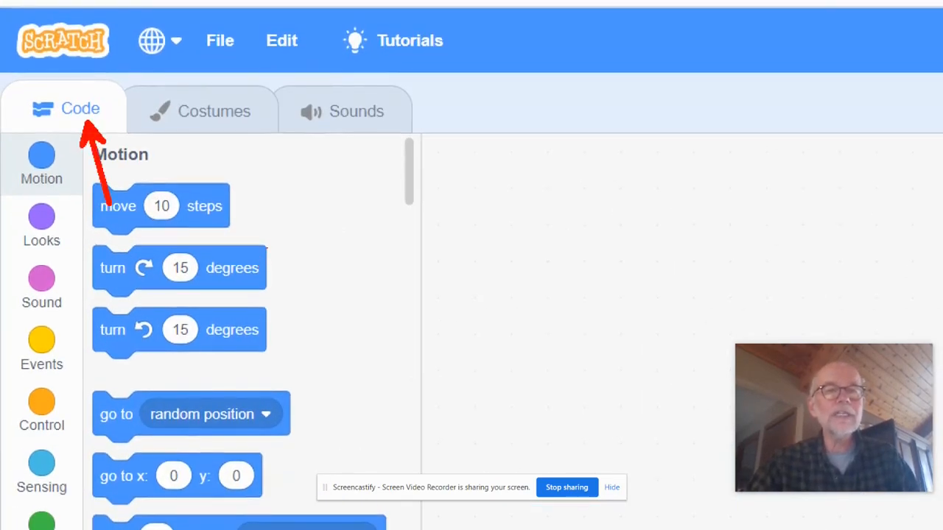
drag(222, 125, 275, 198)
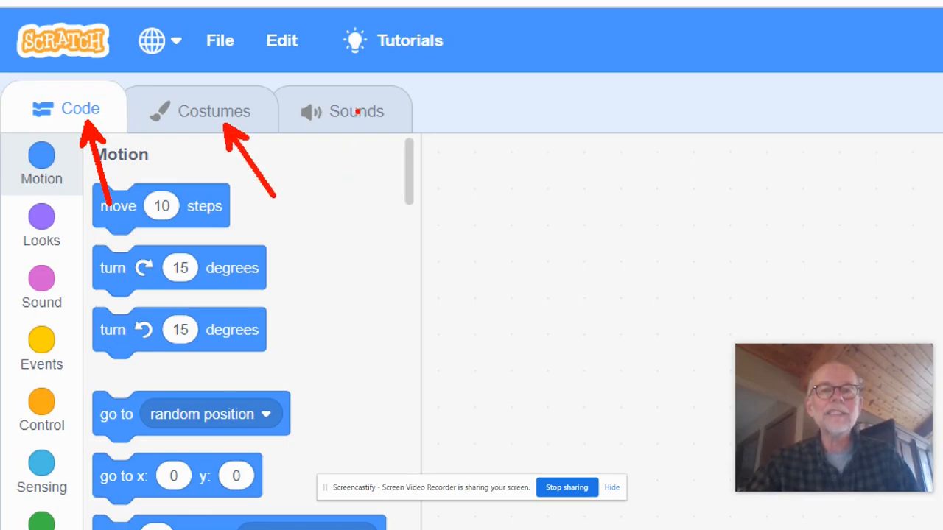
drag(359, 126, 405, 193)
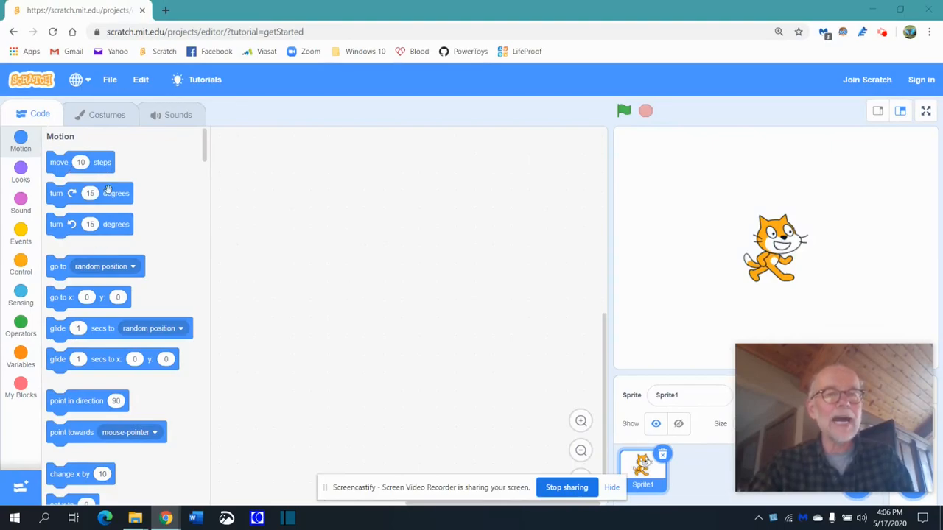
Step: Open the cat's costume1 for editing and move its head and one arm away from the body
click(111, 118)
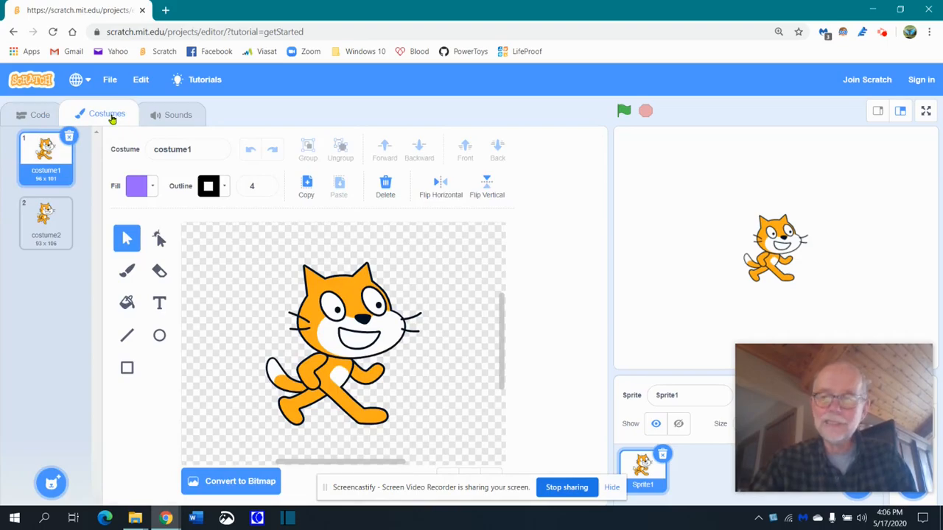
click(343, 307)
click(390, 393)
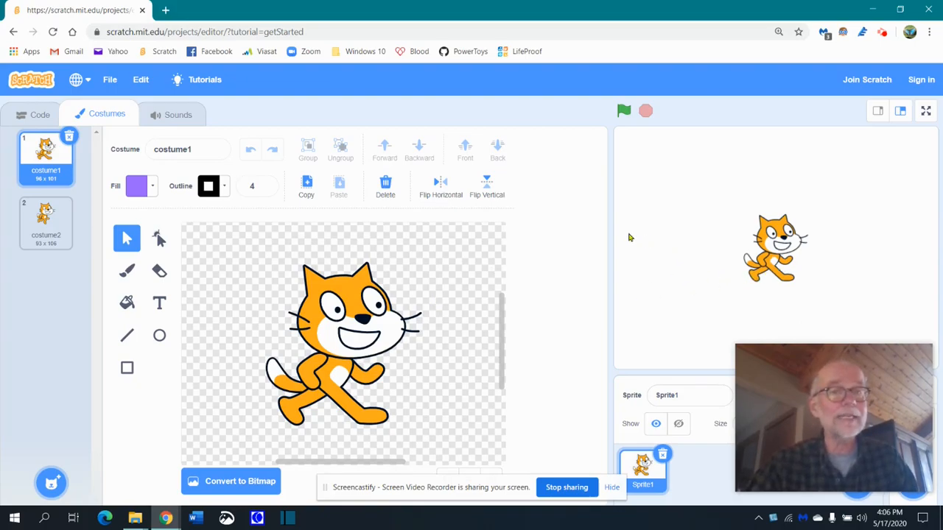
click(313, 315)
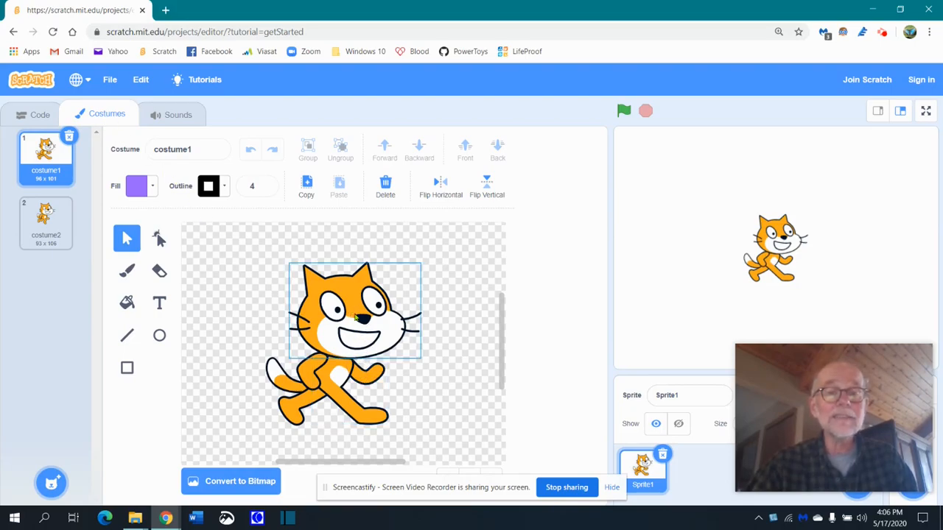
drag(352, 302, 386, 274)
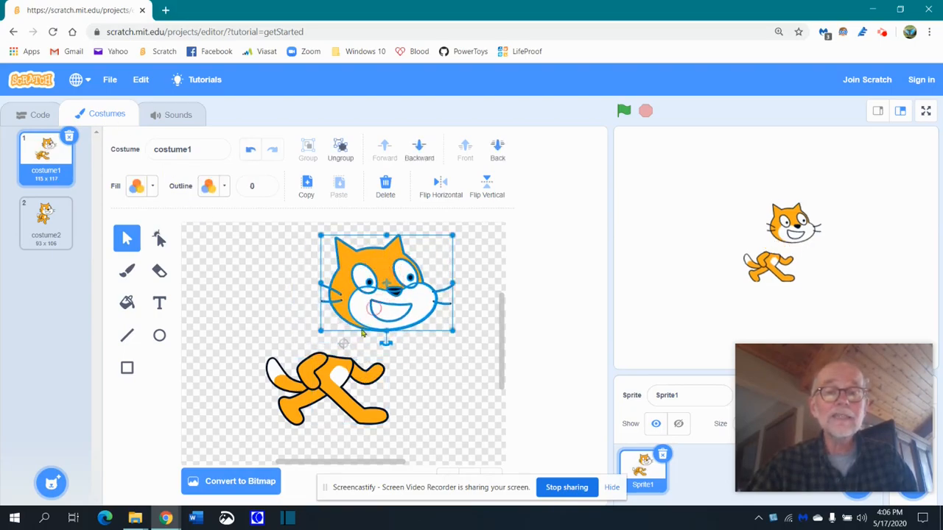
click(304, 355)
drag(303, 355, 268, 311)
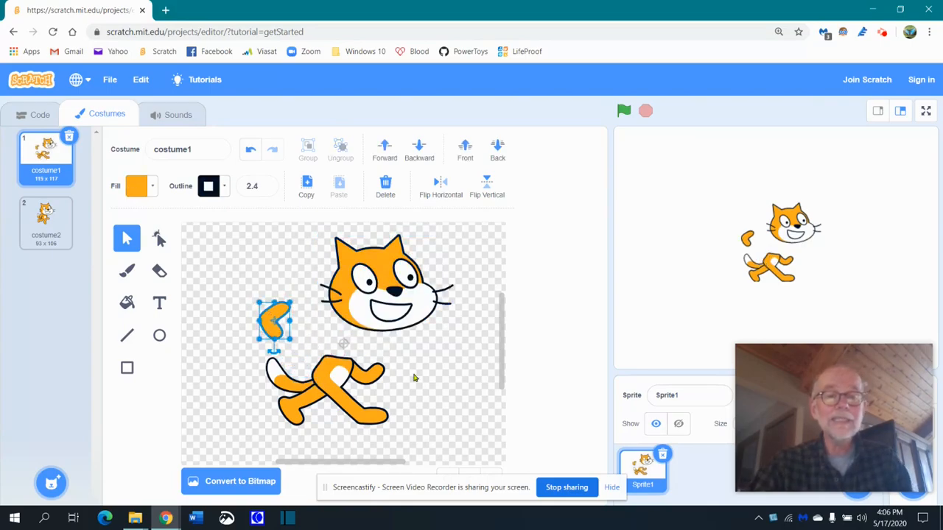
click(449, 364)
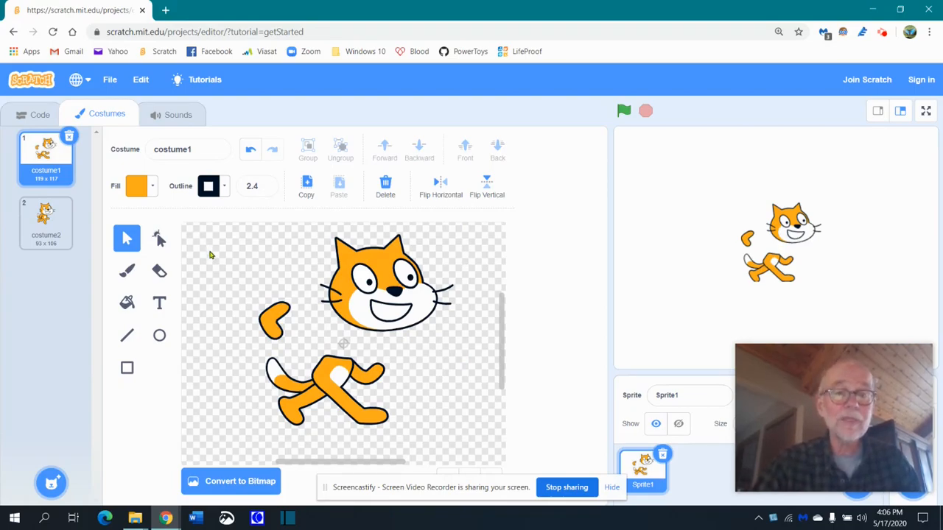
Step: Drag the cat's head back towards the body, and undo all head and arm moves in costume1
click(368, 309)
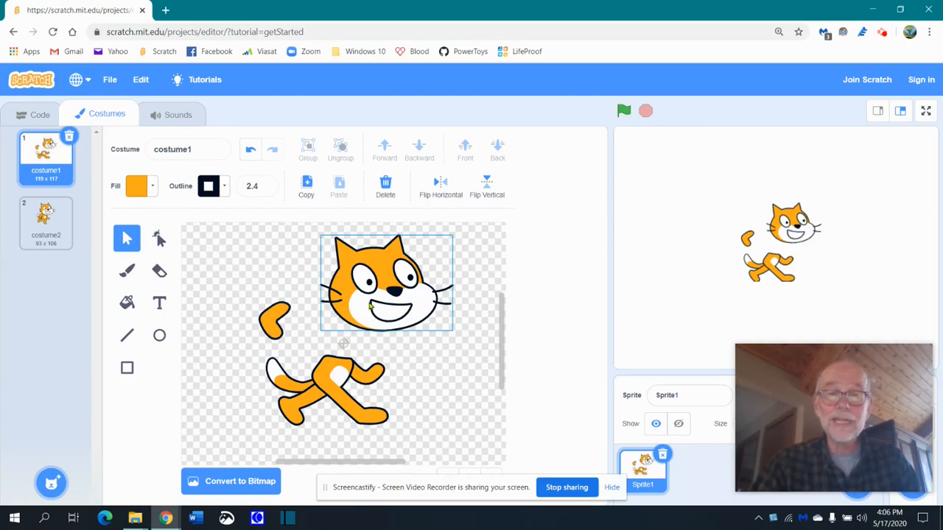
drag(369, 310, 333, 332)
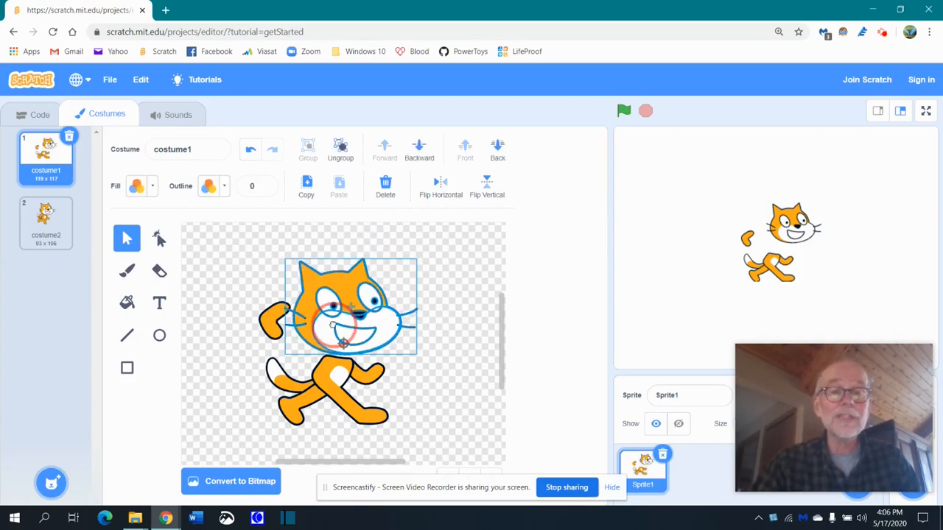
click(249, 151)
click(250, 151)
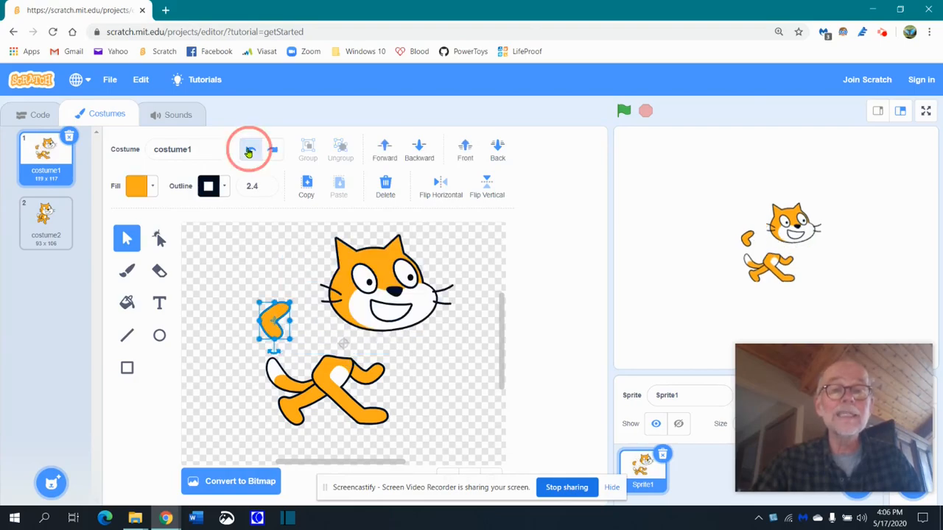
click(250, 151)
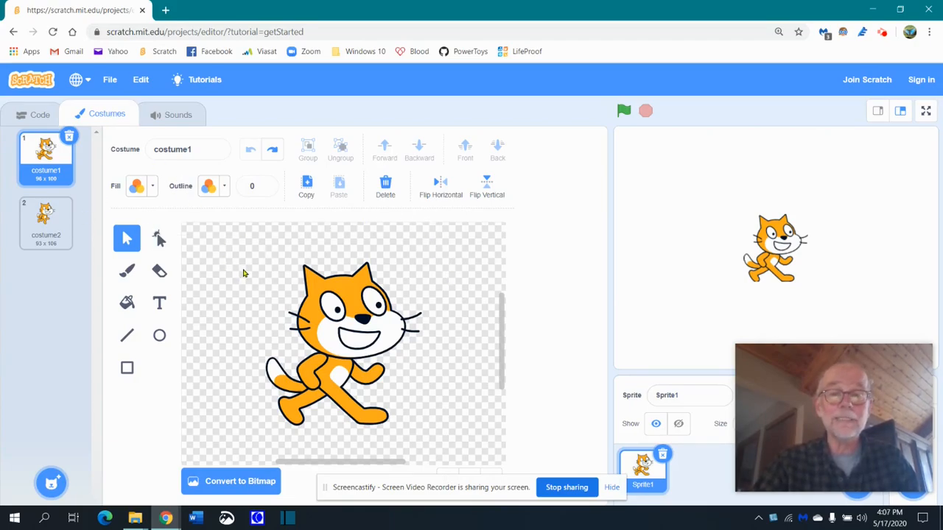
Step: Open the cat sprite's sounds and play the Meow sound
click(178, 117)
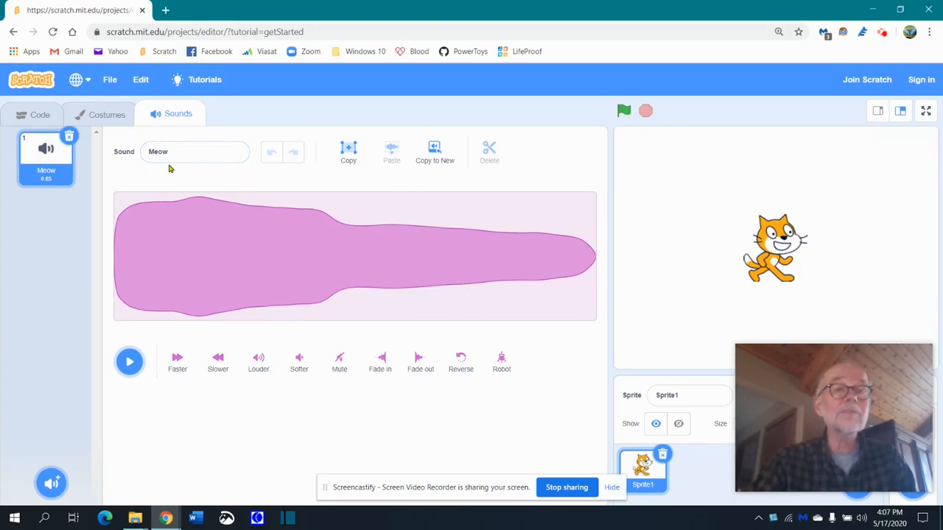
click(129, 363)
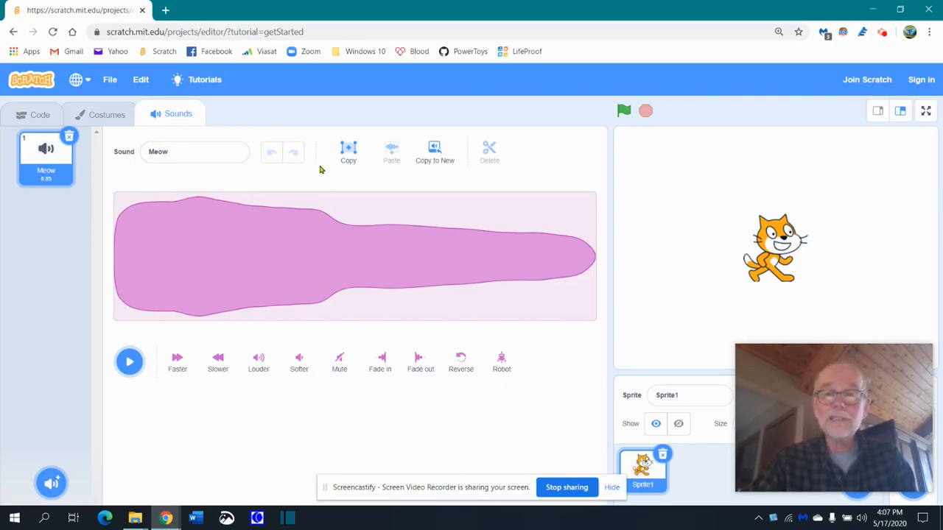
Step: Add the Beach Malibu backdrop from the backdrop library to the stage
mouse_move(875, 387)
drag(875, 387, 862, 215)
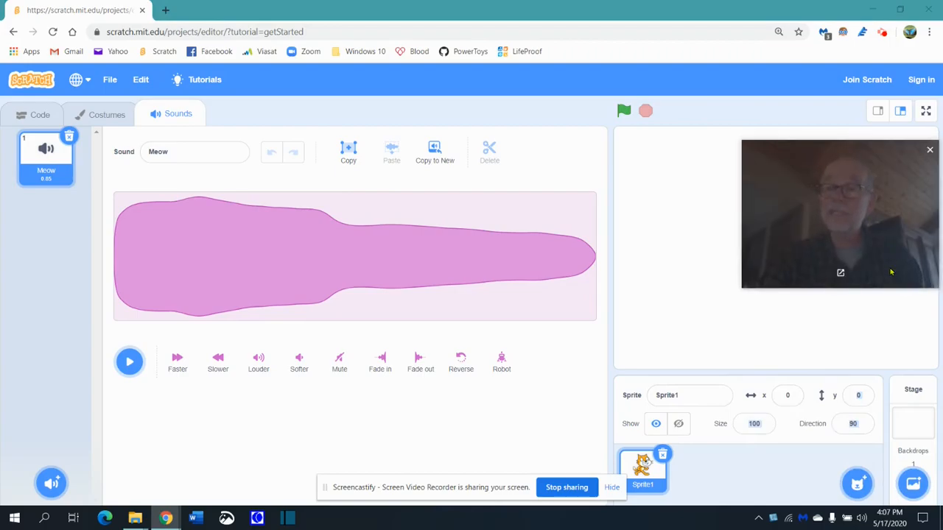
click(914, 484)
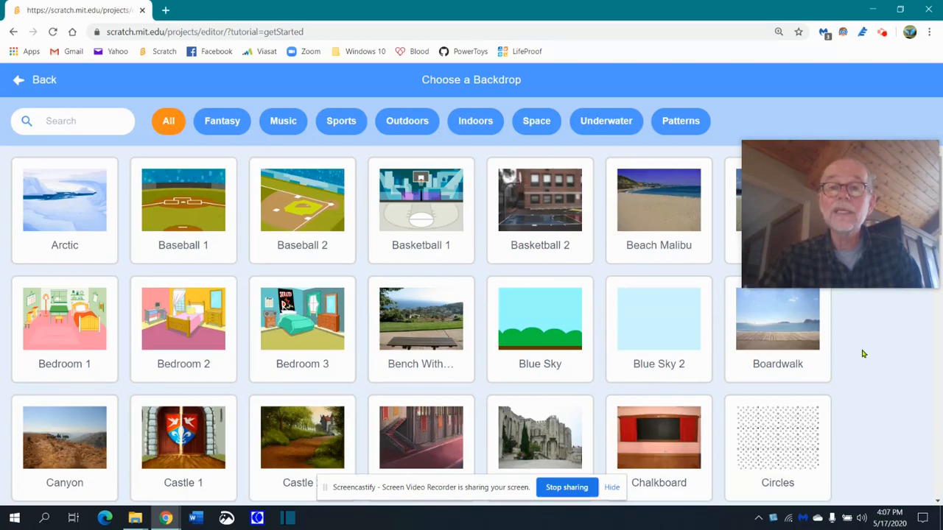
click(645, 241)
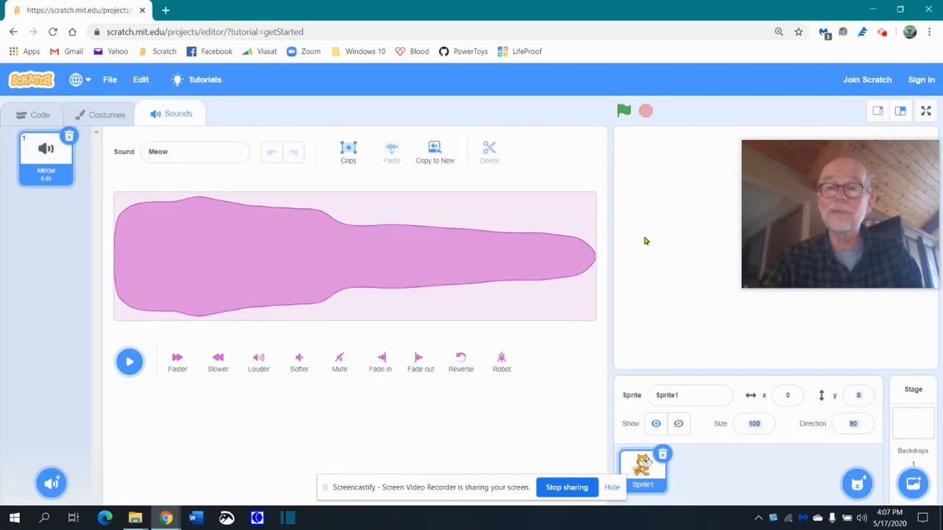
drag(807, 177, 402, 391)
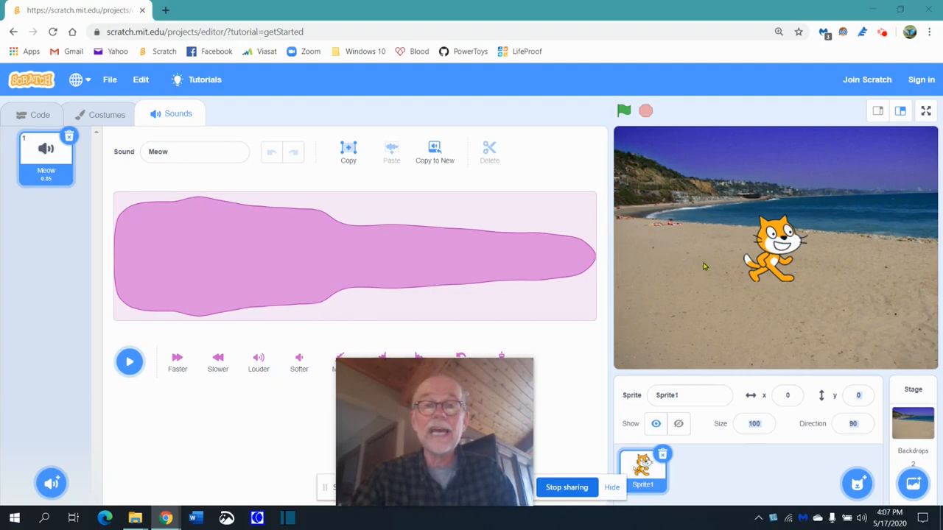
Step: Select the stage and open its Beach Malibu backdrop in the backdrop editor
mouse_move(911, 458)
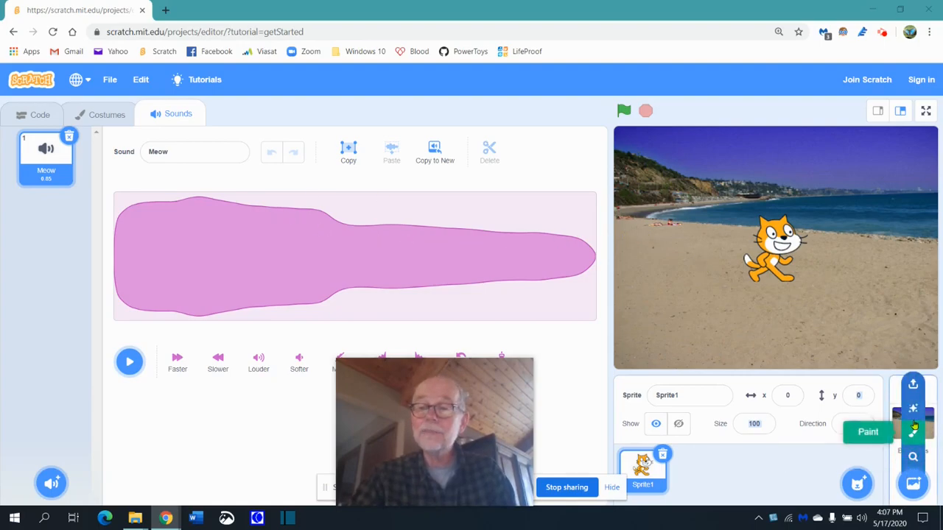
click(925, 417)
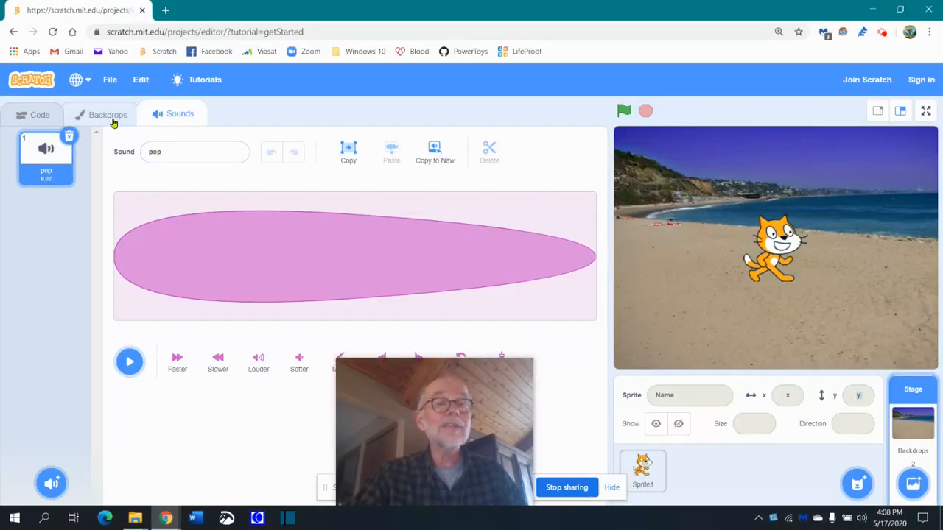
click(150, 124)
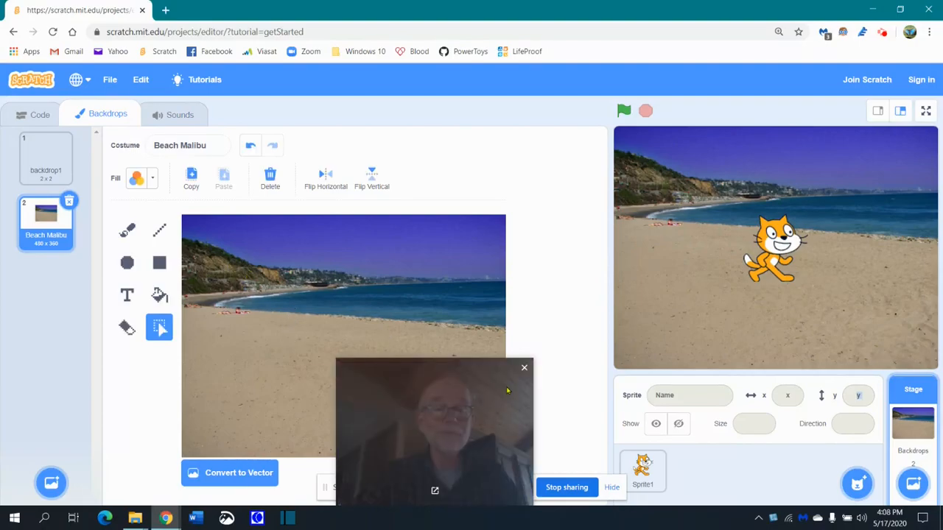
click(524, 369)
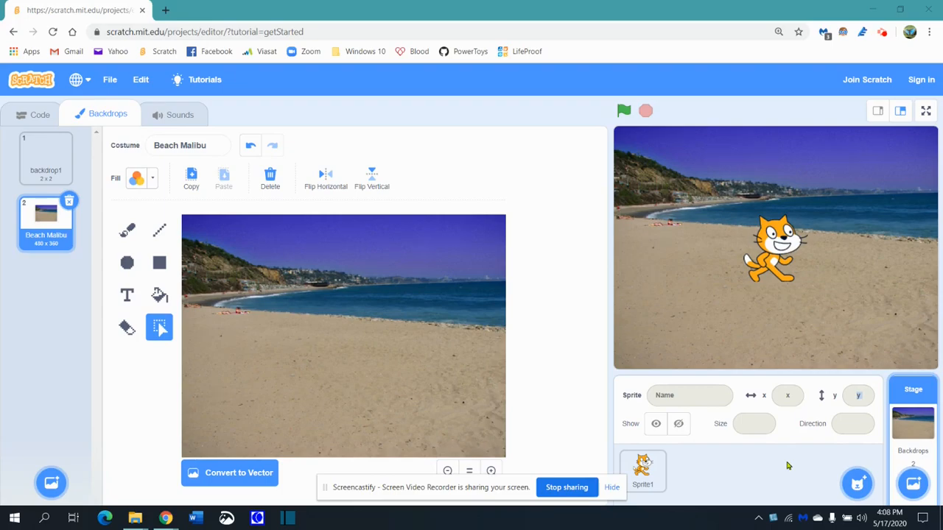
Step: Select Sprite1 and alternate between its two costumes, leaving costume2 active
click(642, 465)
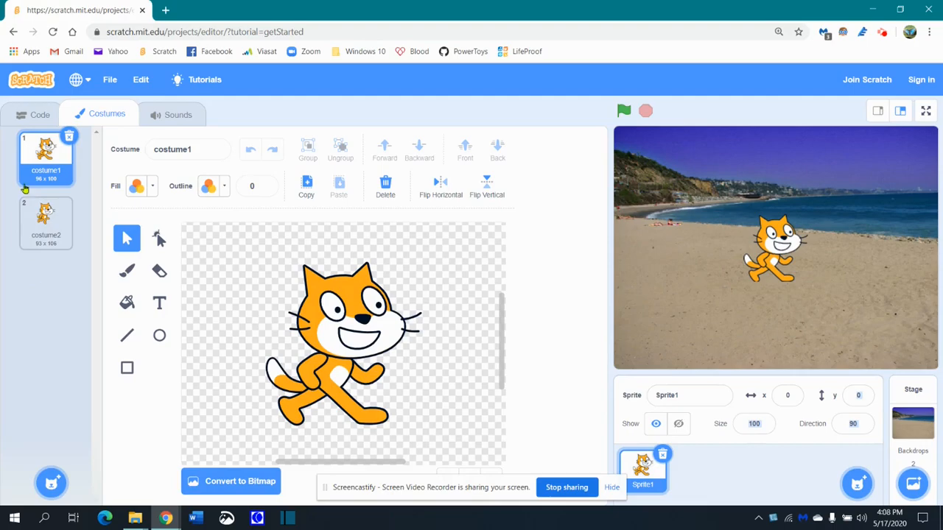
click(43, 233)
click(42, 173)
click(45, 230)
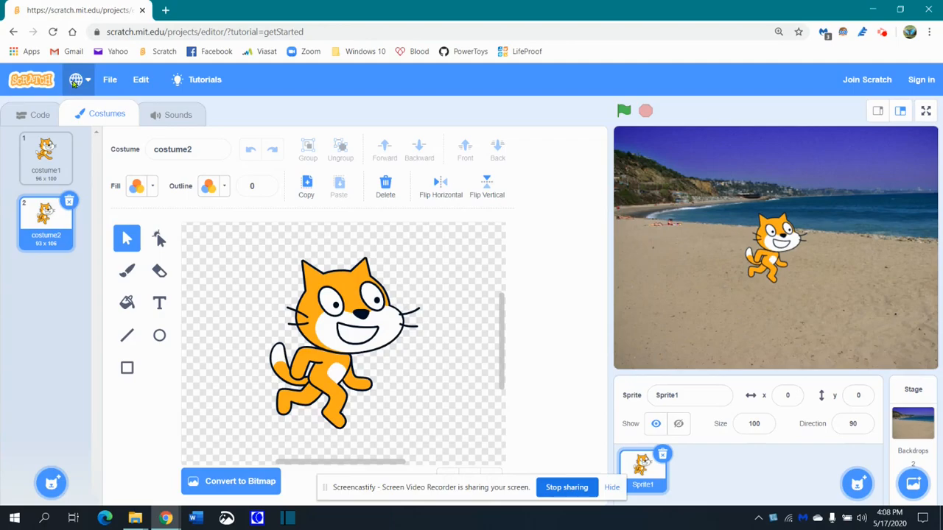
Step: Examine the project's file and edit options and the tutorial library, and return to the sprite's code blocks
click(112, 81)
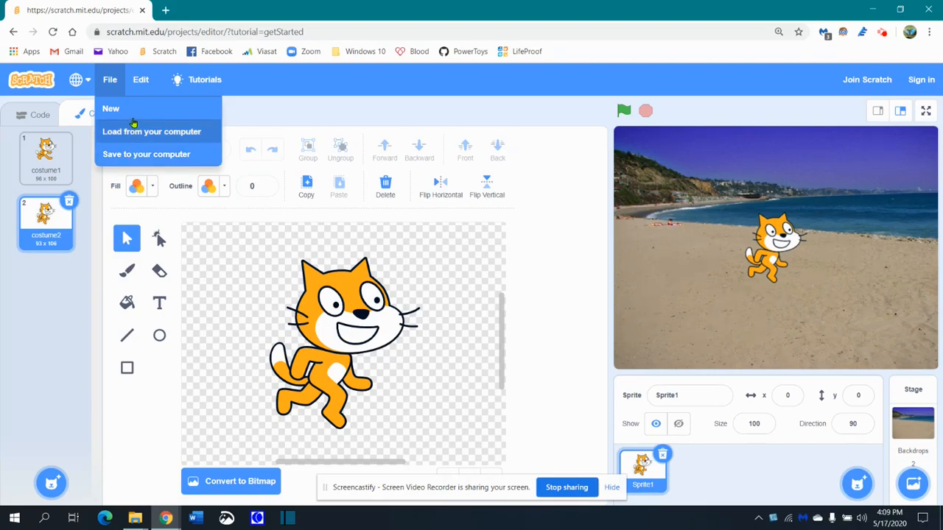
click(141, 81)
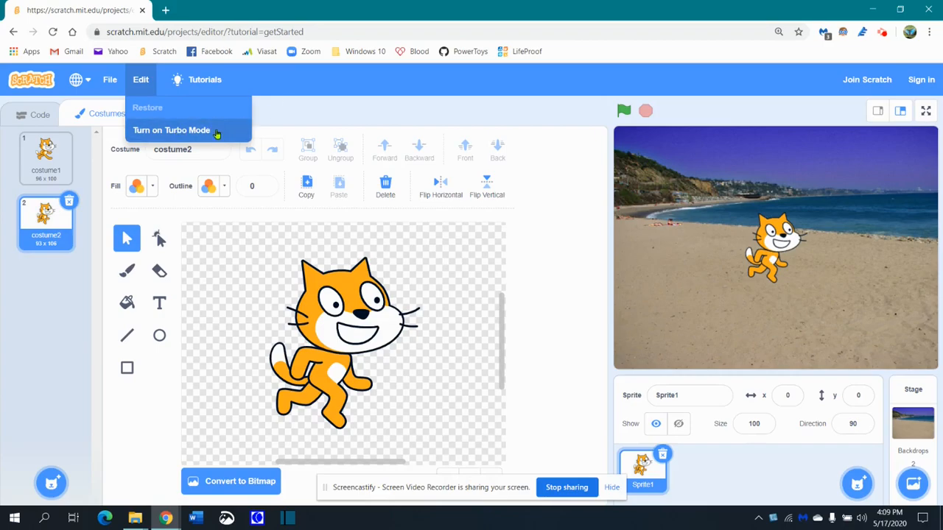
click(200, 82)
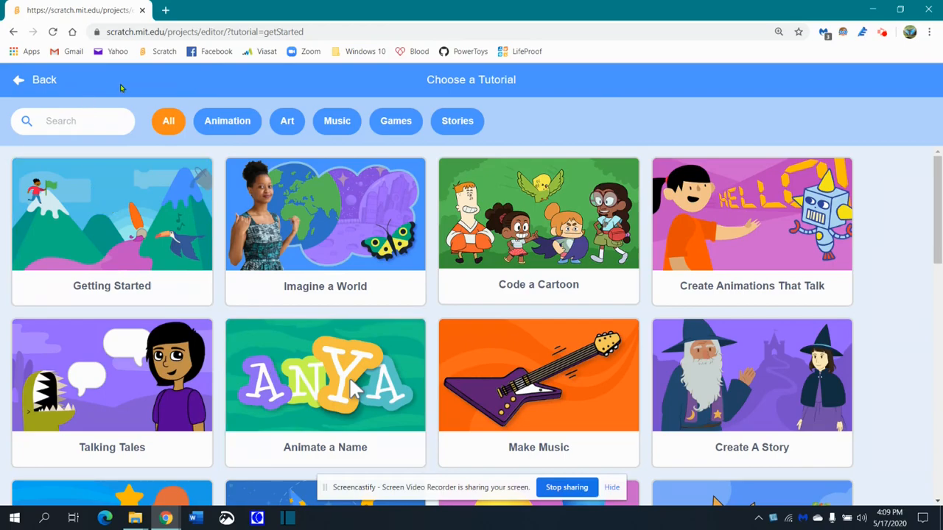
click(18, 81)
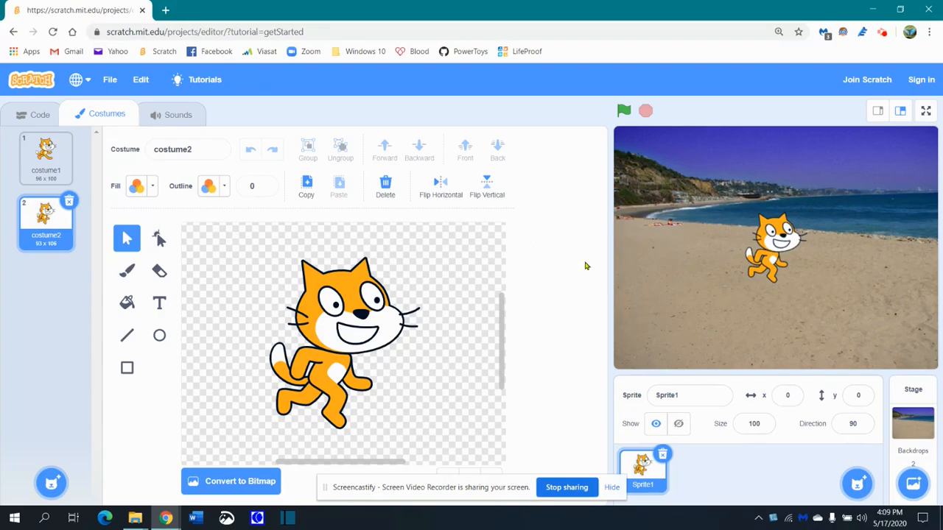
click(34, 122)
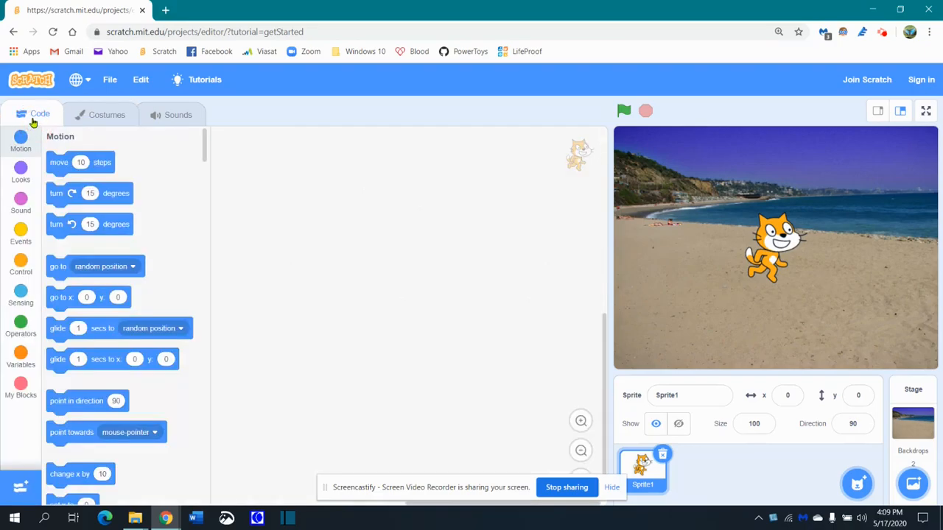